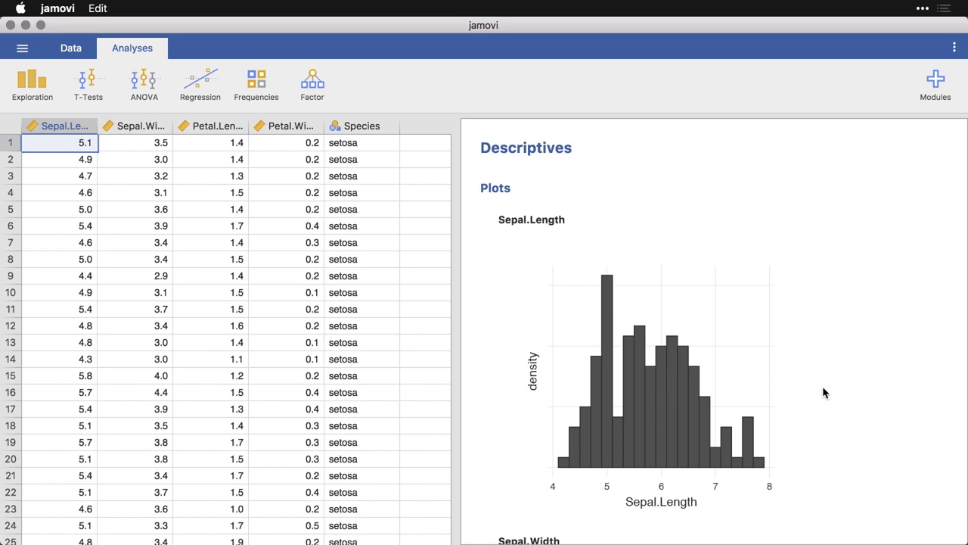
# Step: Open the overall Descriptives analysis settings, collapse Statistics and expand the Plots section
pyautogui.scroll(-10, 822, 385)
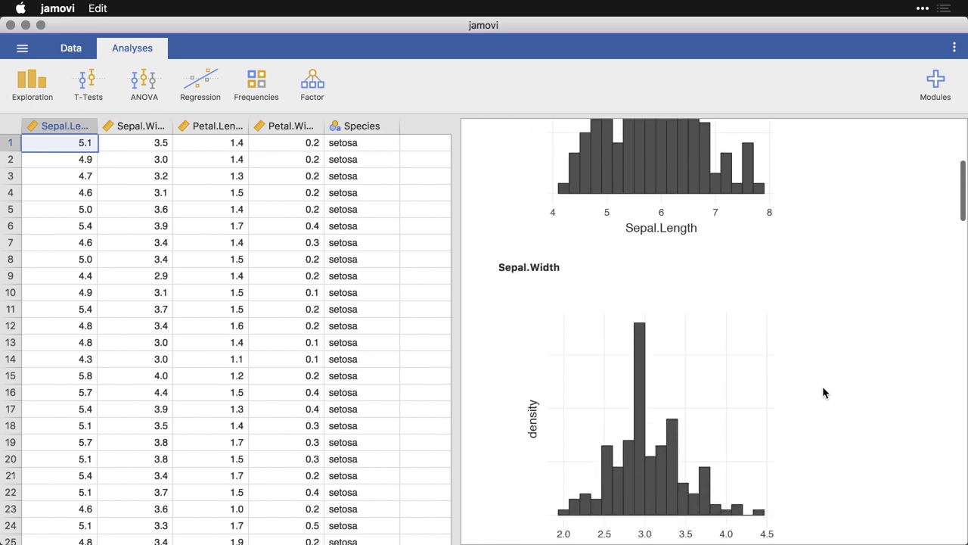
pyautogui.scroll(-15, 823, 392)
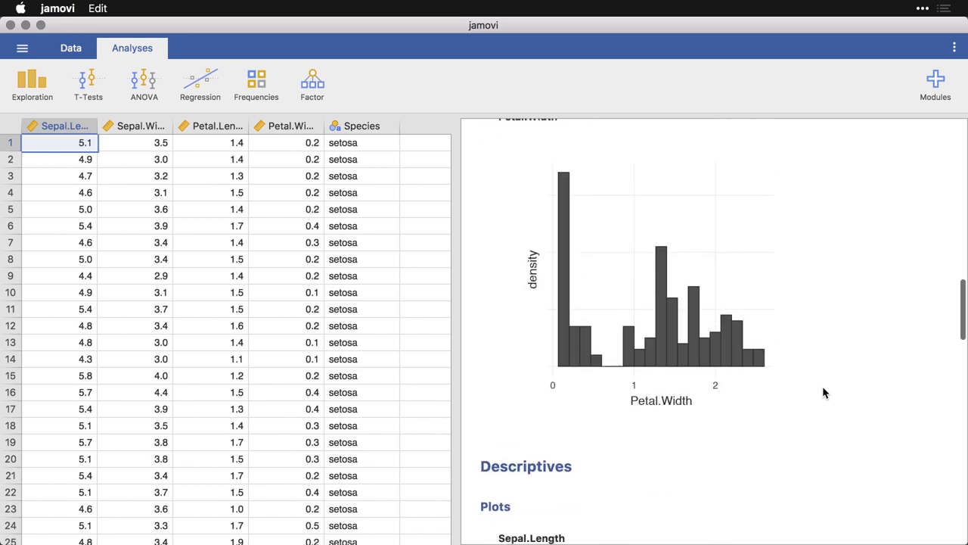
pyautogui.scroll(-8, 824, 391)
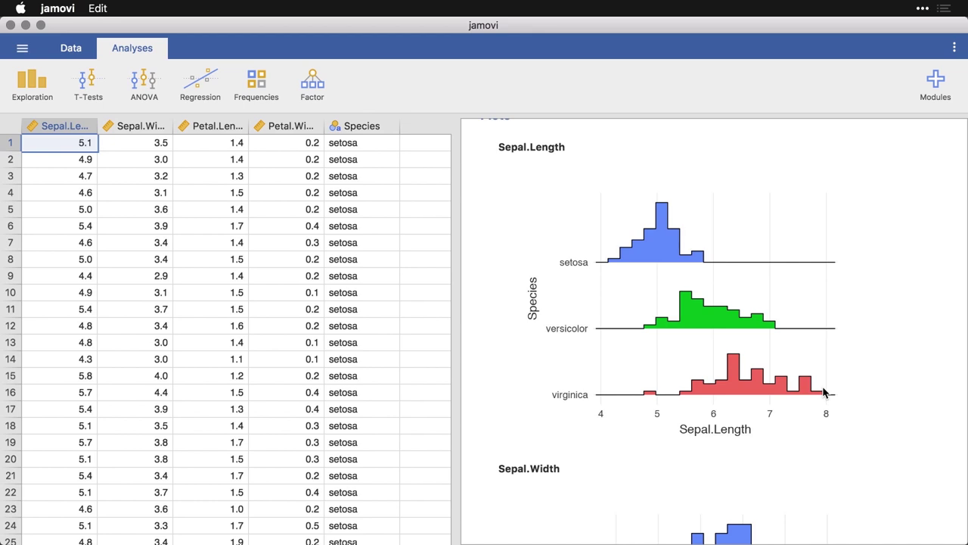
pyautogui.scroll(10, 823, 386)
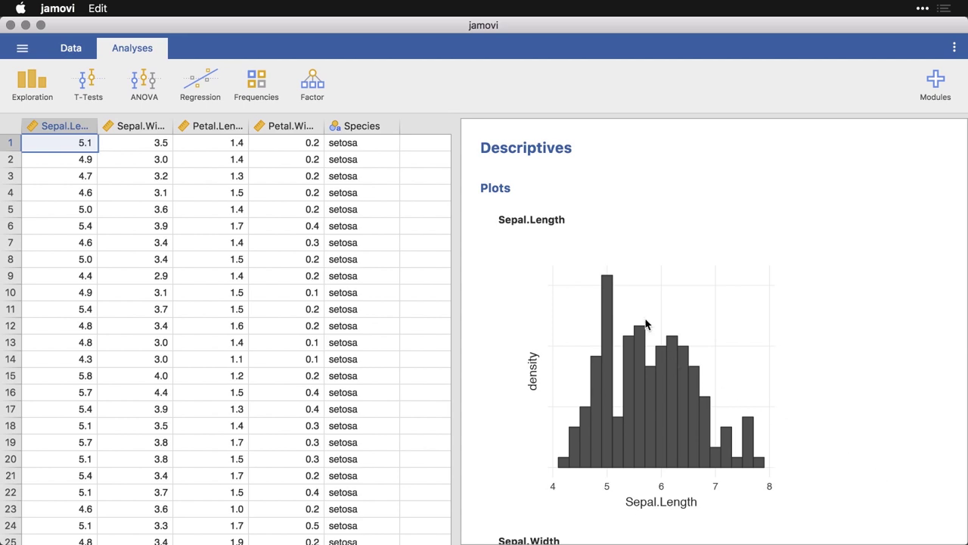
pyautogui.click(640, 361)
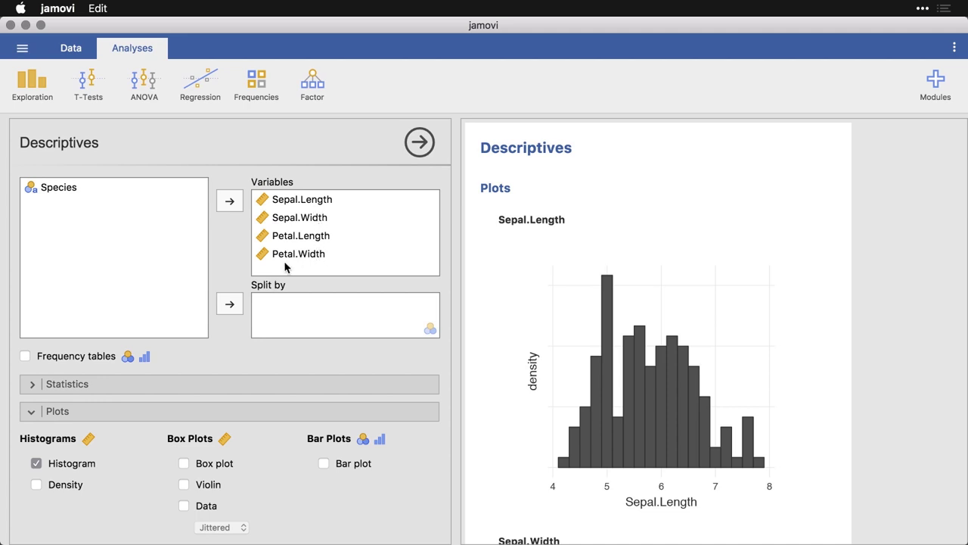
pyautogui.click(35, 387)
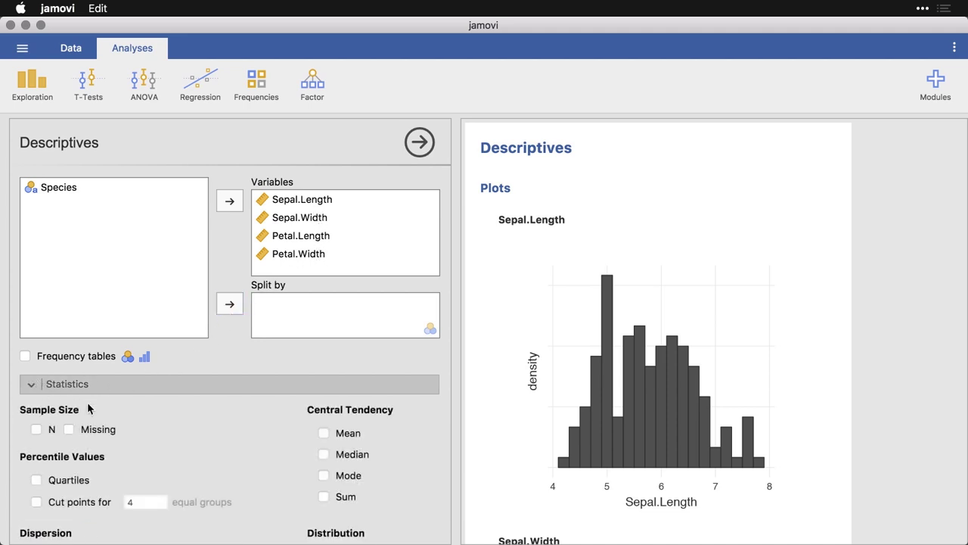
pyautogui.click(34, 389)
pyautogui.click(177, 402)
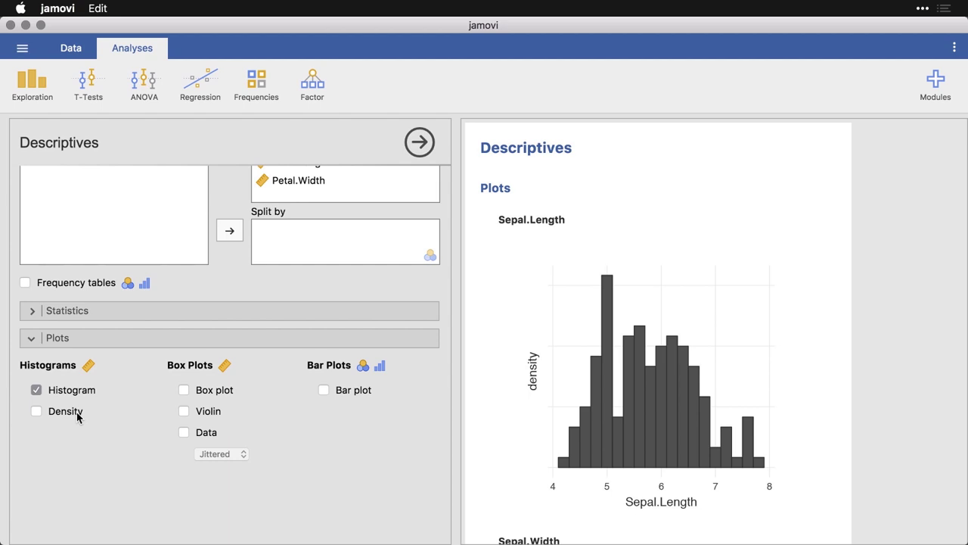
# Step: Enable Density under Histograms, adding curves to the pooled Sepal.Length, Sepal.Width, Petal.Length and Petal.Width plots
pyautogui.click(36, 413)
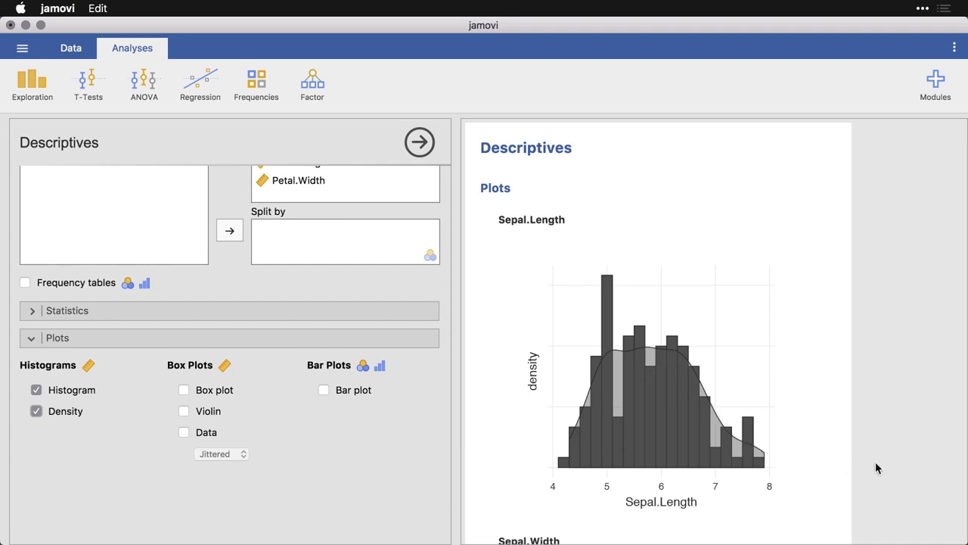
pyautogui.scroll(-5, 911, 466)
pyautogui.scroll(-2, 910, 464)
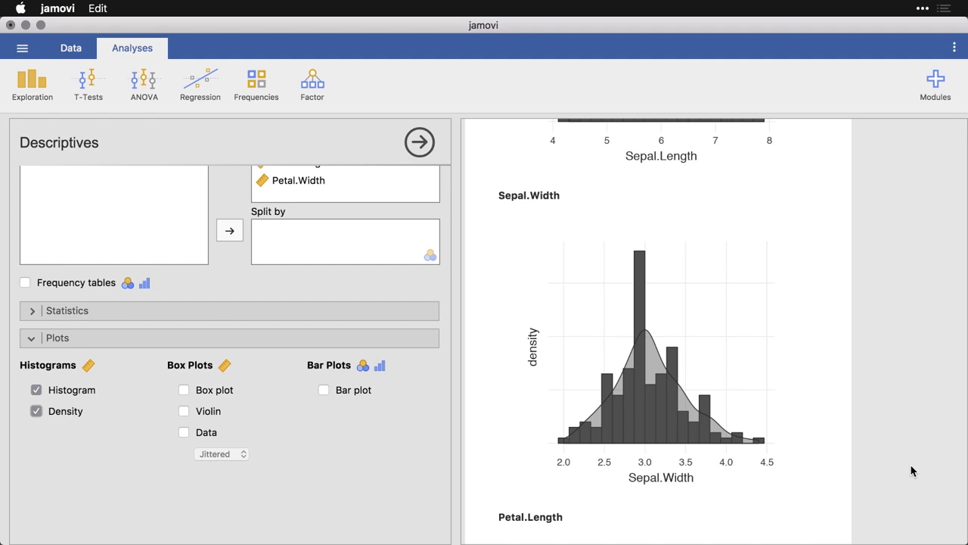
pyautogui.scroll(-4, 911, 466)
pyautogui.scroll(-5, 910, 471)
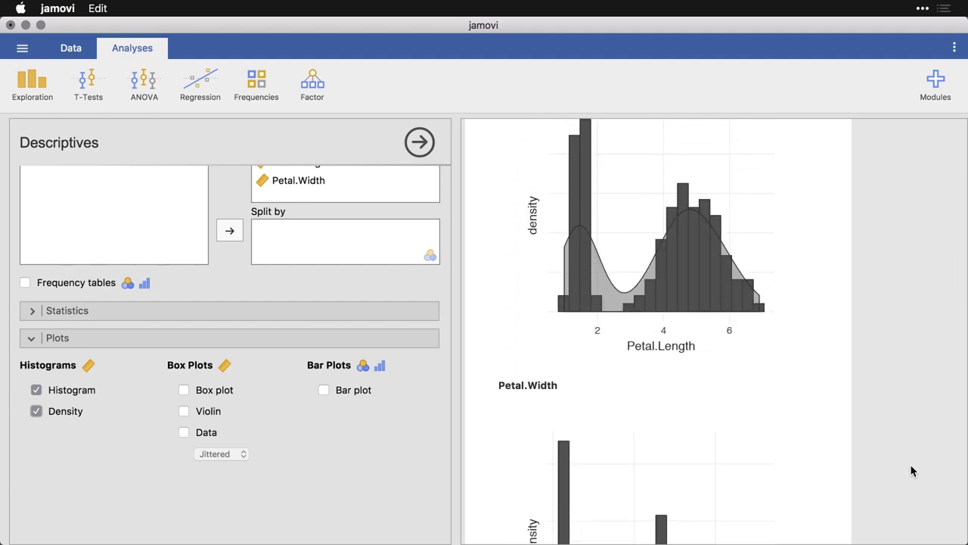
pyautogui.scroll(-4, 910, 470)
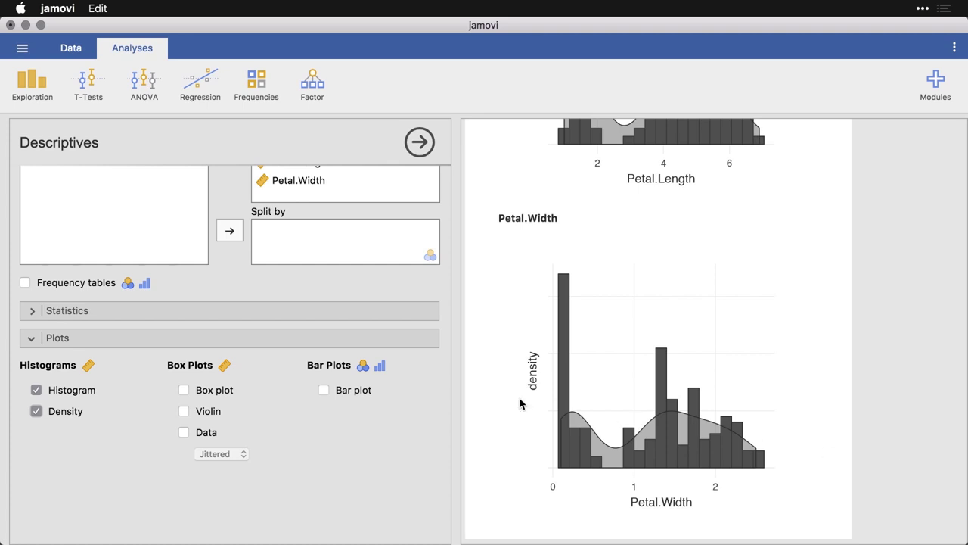
# Step: Turn off Histogram with Density still on, leaving pooled density-only plots for the four iris variables
pyautogui.click(36, 390)
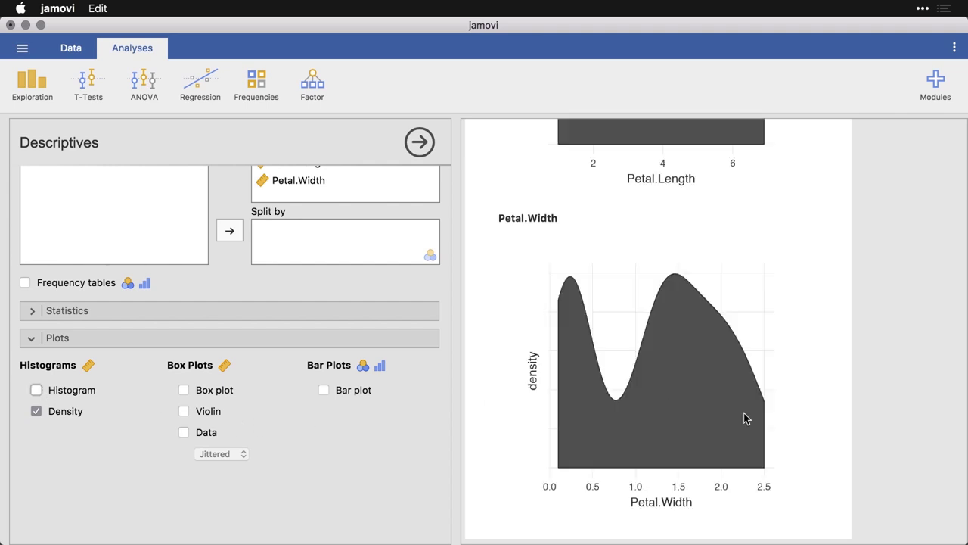
pyautogui.scroll(3, 831, 395)
pyautogui.scroll(6, 830, 395)
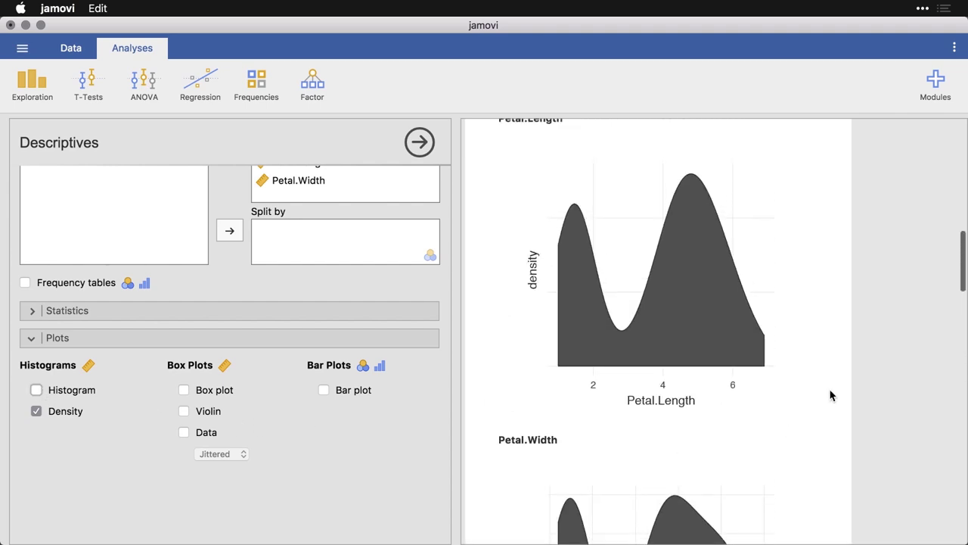
pyautogui.scroll(7, 831, 394)
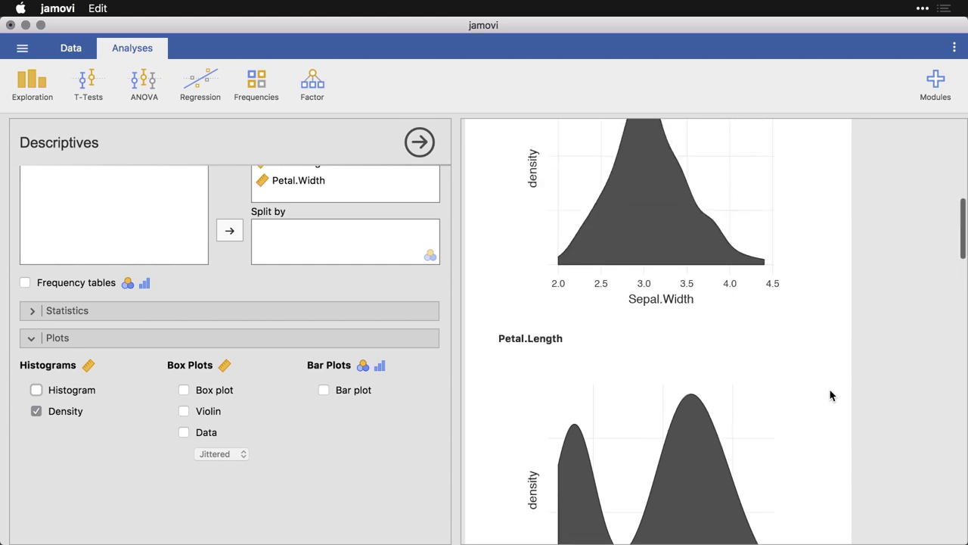
pyautogui.scroll(6, 831, 395)
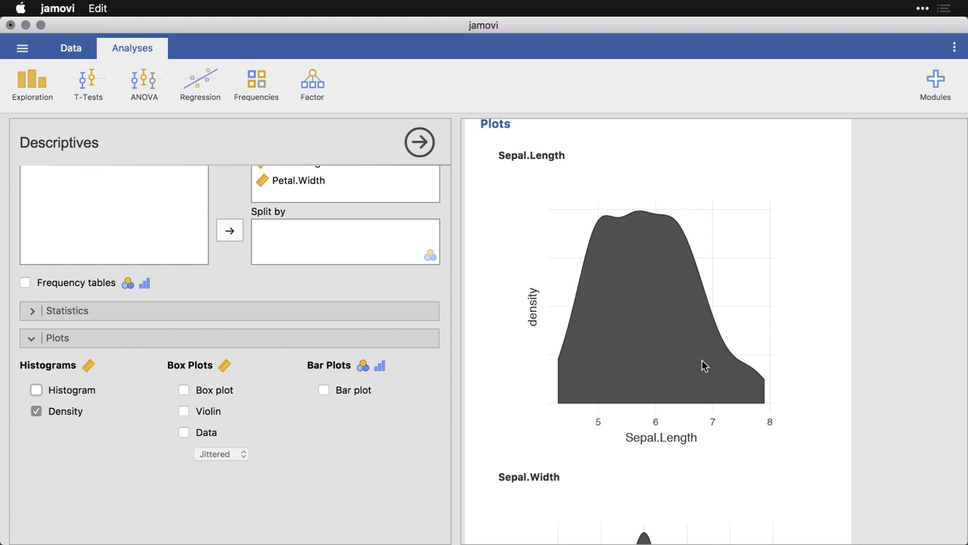
pyautogui.scroll(-2, 880, 448)
pyautogui.scroll(-6, 880, 448)
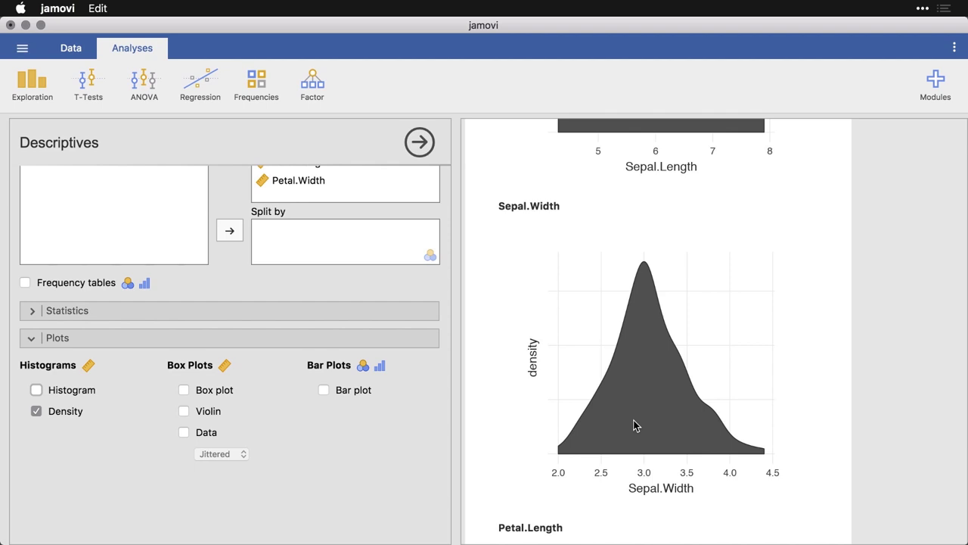
pyautogui.scroll(-2, 912, 519)
pyautogui.scroll(-18, 911, 519)
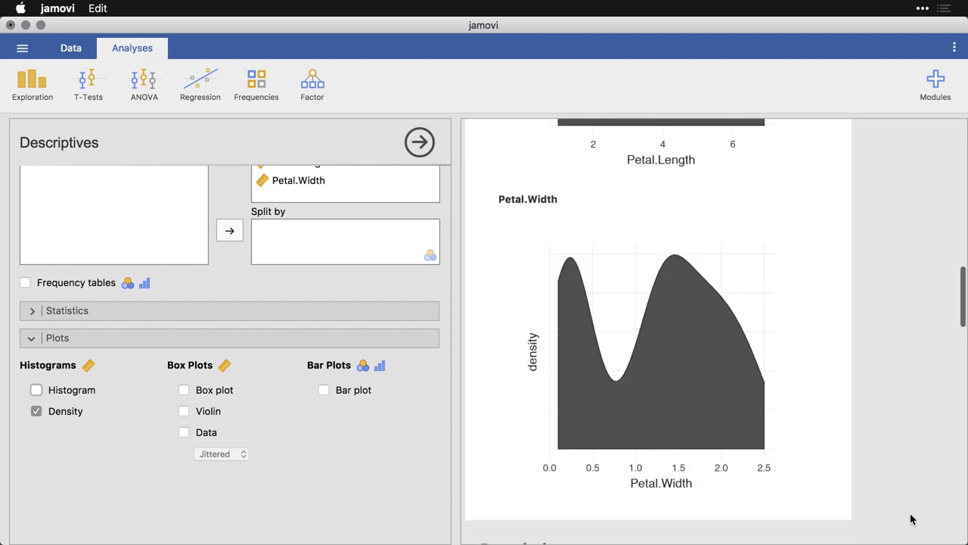
pyautogui.scroll(-9, 911, 519)
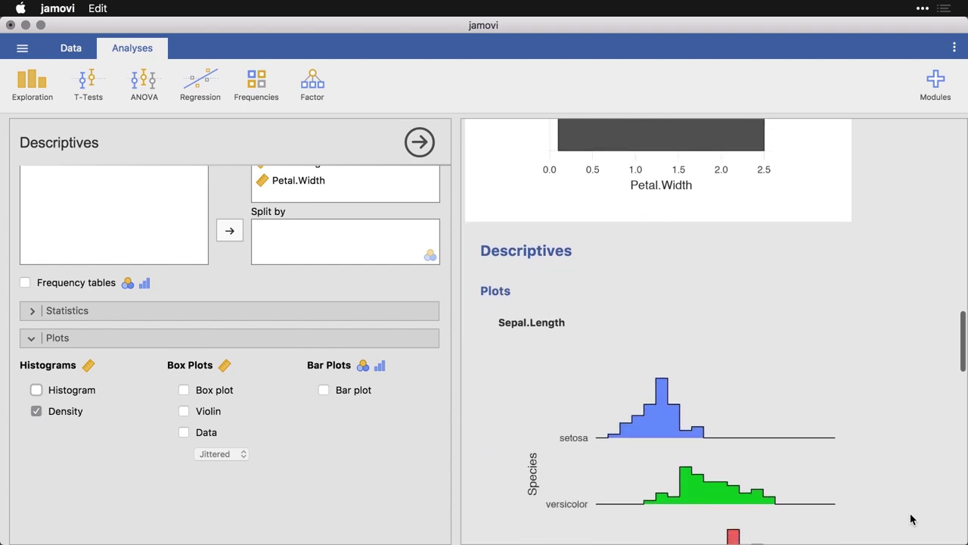
# Step: Scroll through the output to review the Species-split Descriptives histograms
pyautogui.scroll(-4, 908, 378)
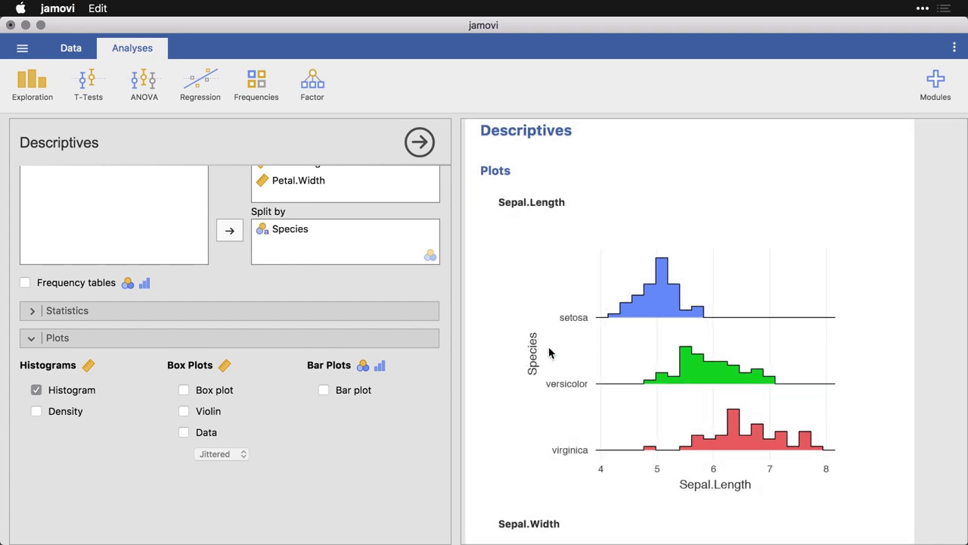
pyautogui.scroll(2, 439, 270)
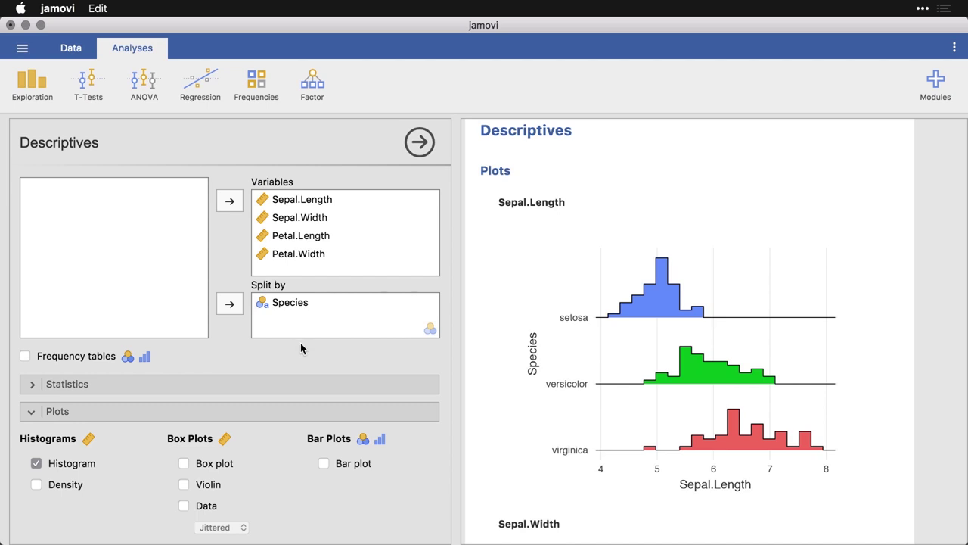
pyautogui.scroll(-2, 300, 342)
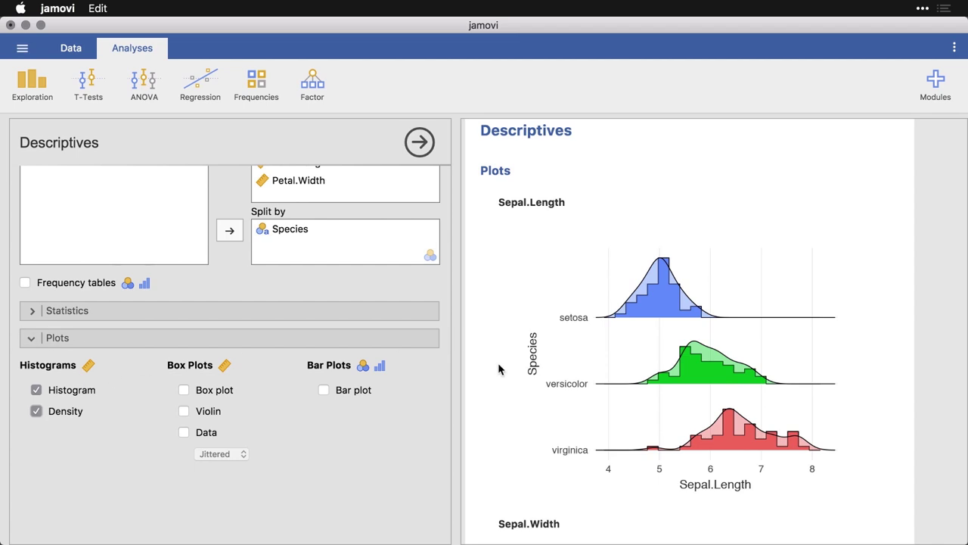
pyautogui.scroll(-5, 805, 387)
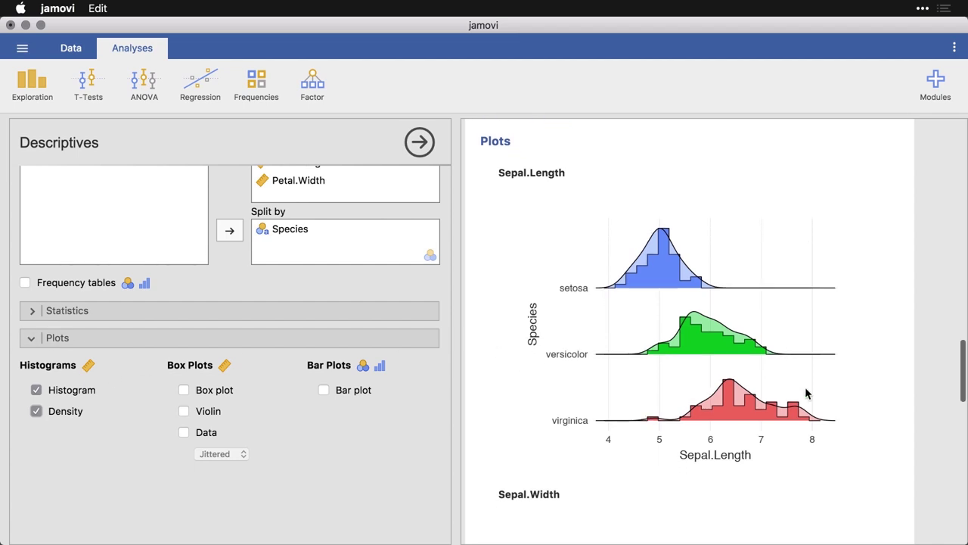
pyautogui.scroll(-10, 806, 392)
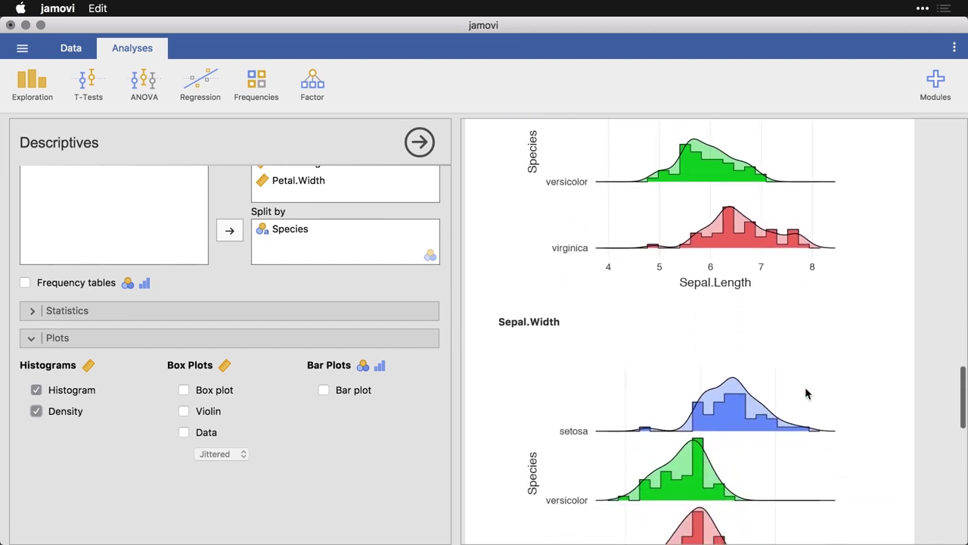
pyautogui.scroll(-1, 806, 392)
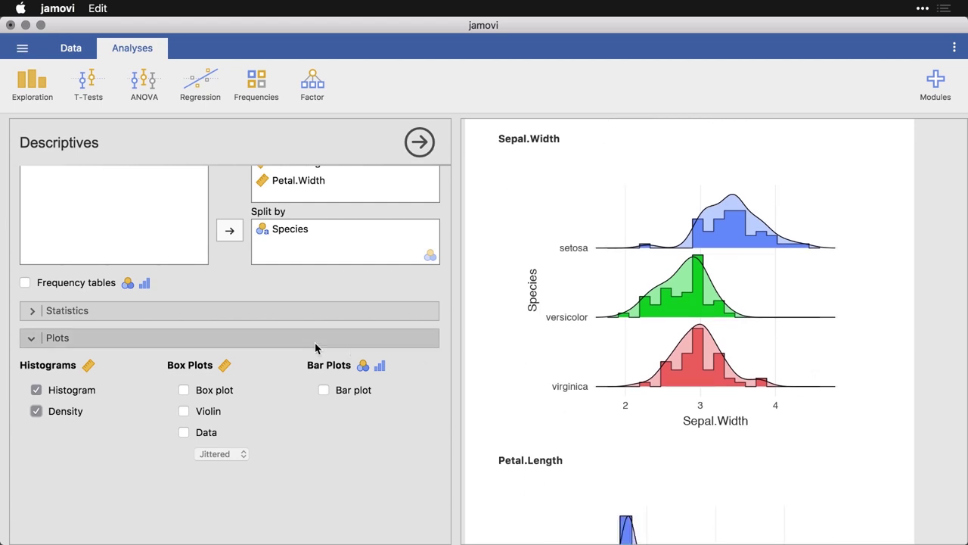
# Step: Turn off Histogram in the Species-split analysis, leaving per-species density curves for all four variables
pyautogui.click(36, 392)
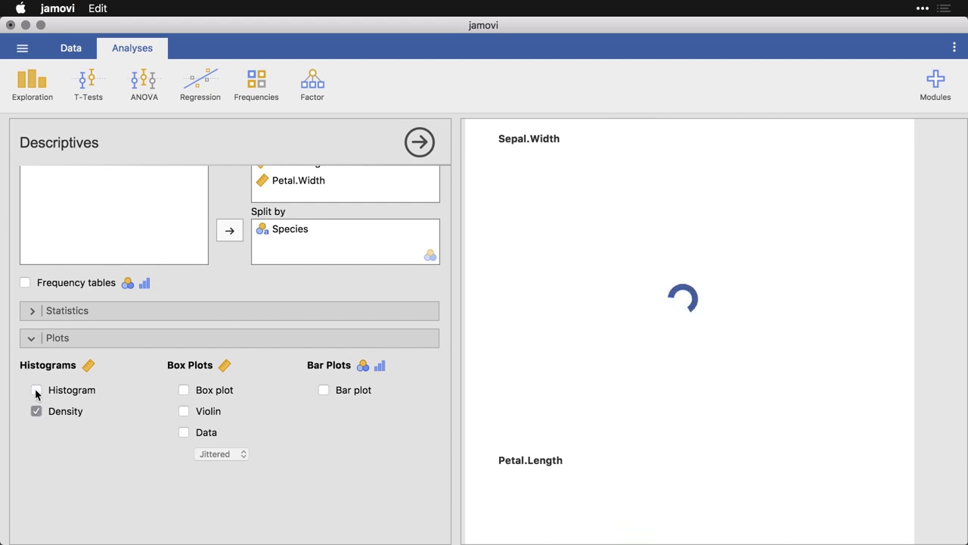
pyautogui.scroll(10, 904, 315)
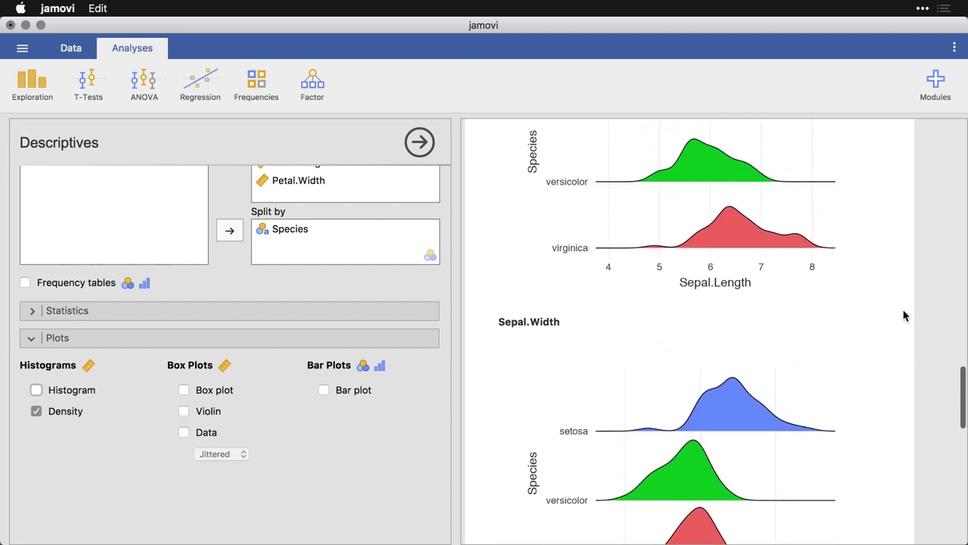
pyautogui.scroll(2, 905, 315)
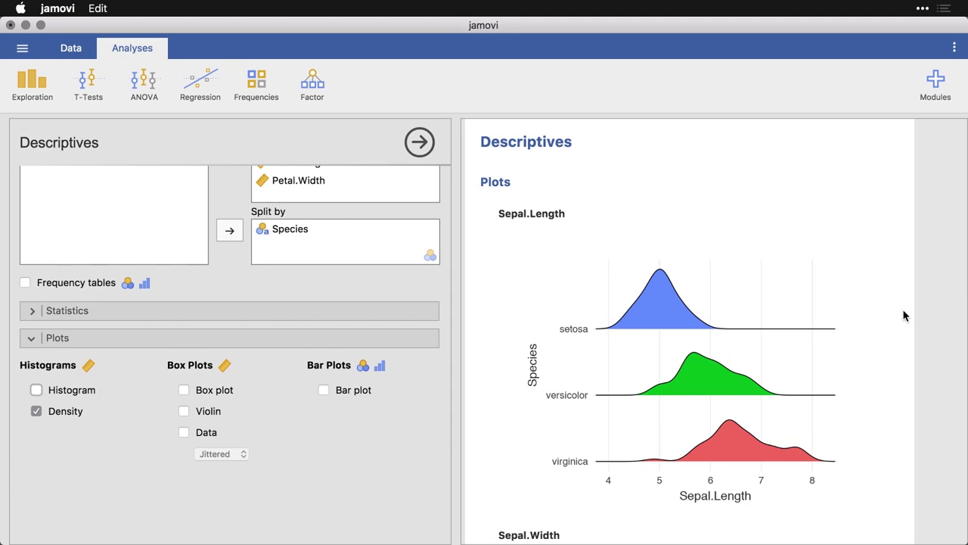
pyautogui.scroll(-2, 874, 392)
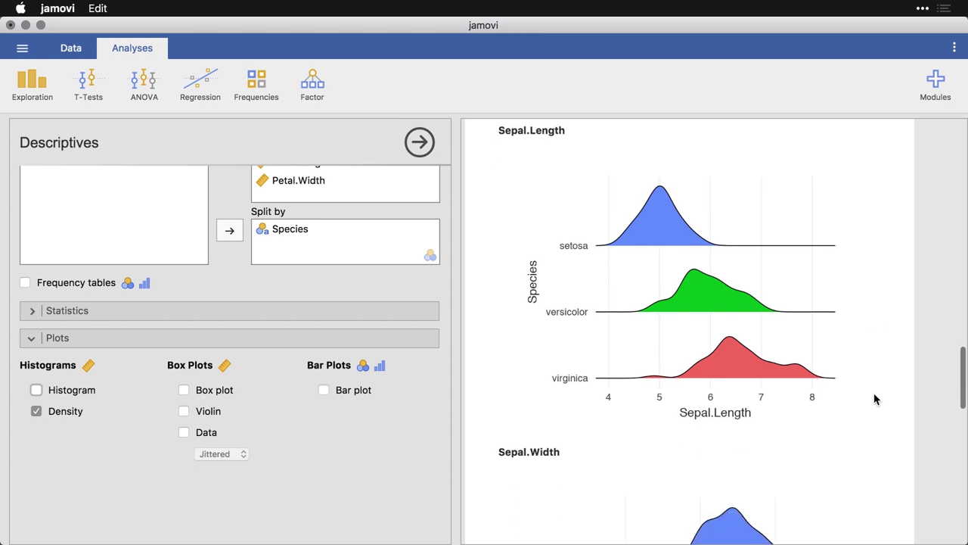
pyautogui.scroll(-5, 874, 399)
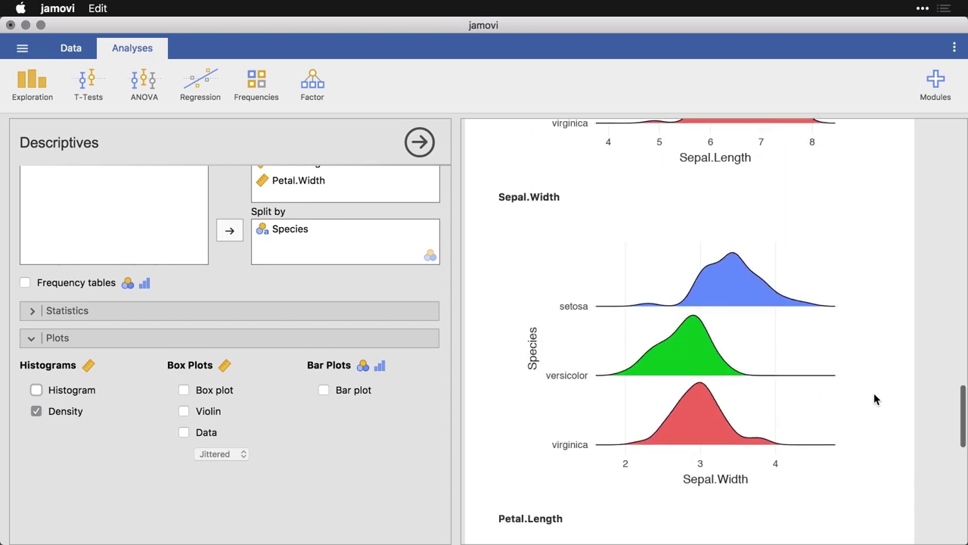
pyautogui.scroll(-7, 913, 439)
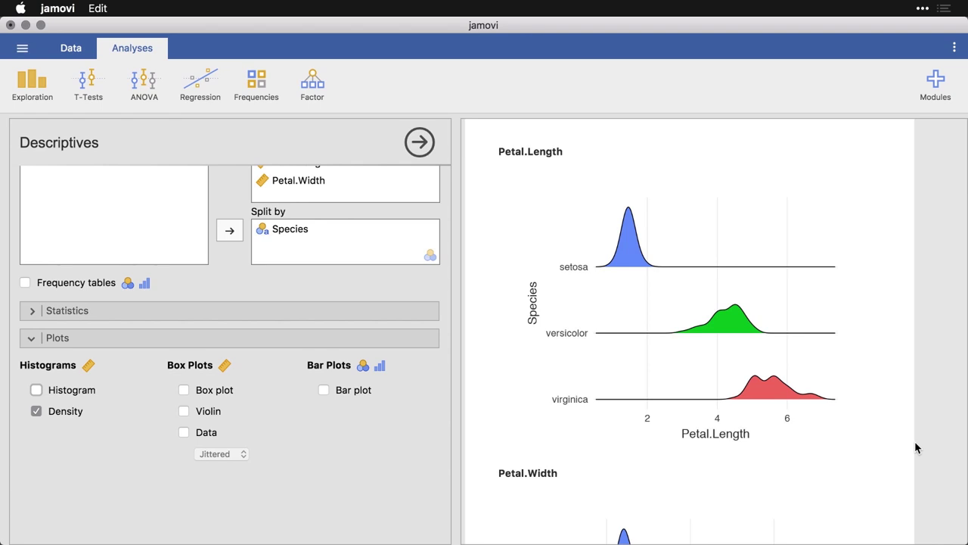
pyautogui.scroll(-6, 915, 443)
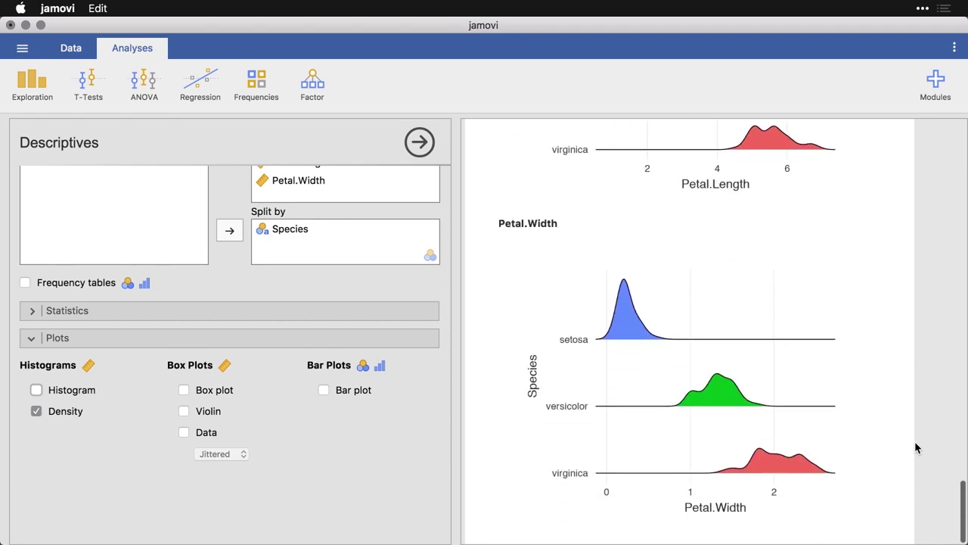